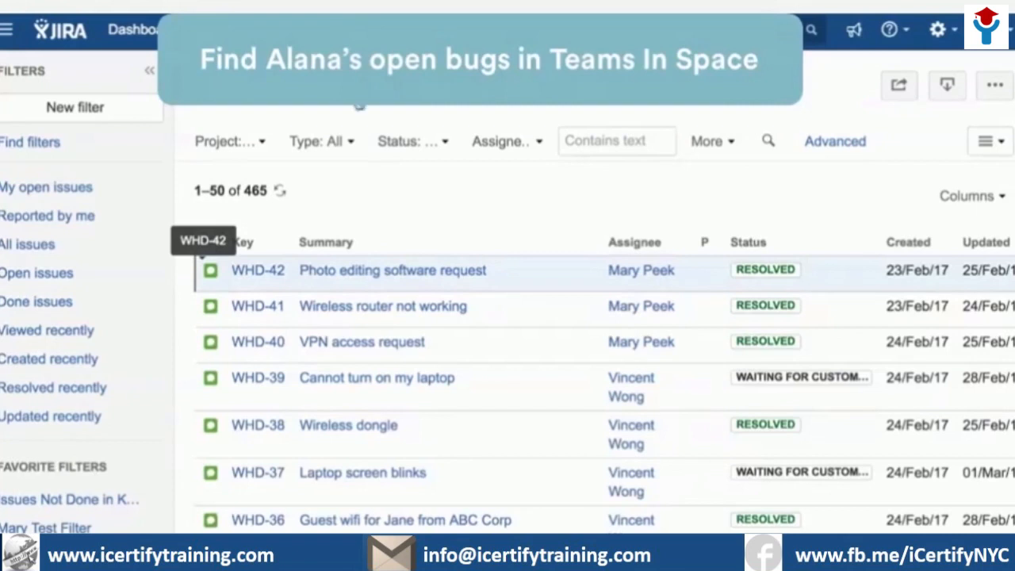
# - Filter the issue search to the Teams in Space (TIS) project and the Bug issue type
pyautogui.click(262, 145)
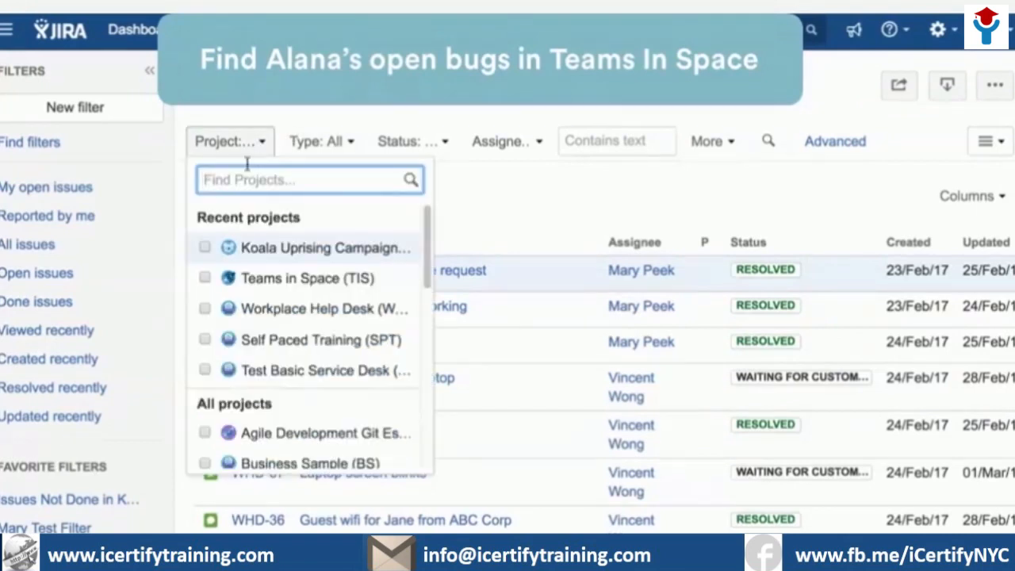
pyautogui.click(204, 279)
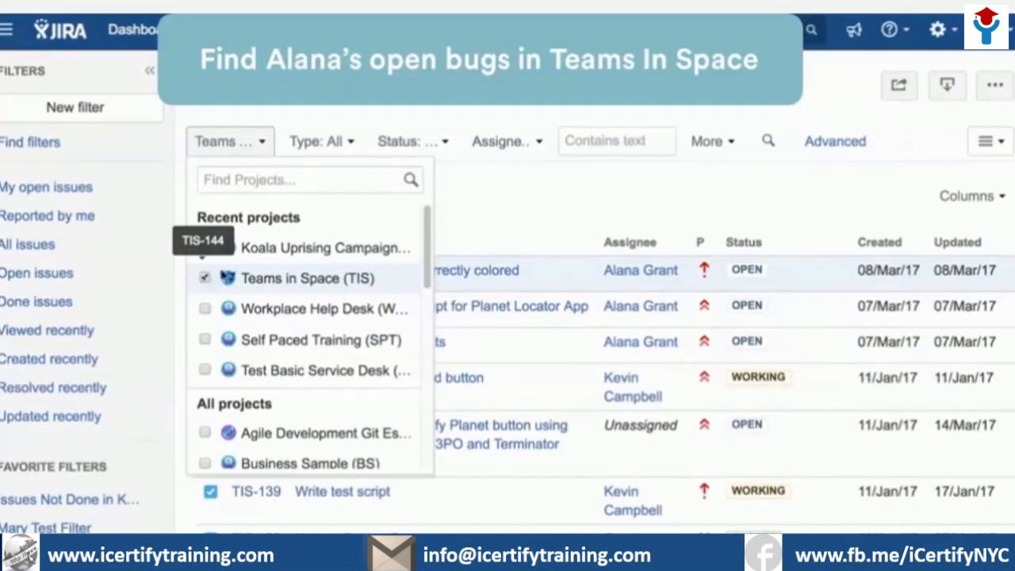
pyautogui.click(496, 201)
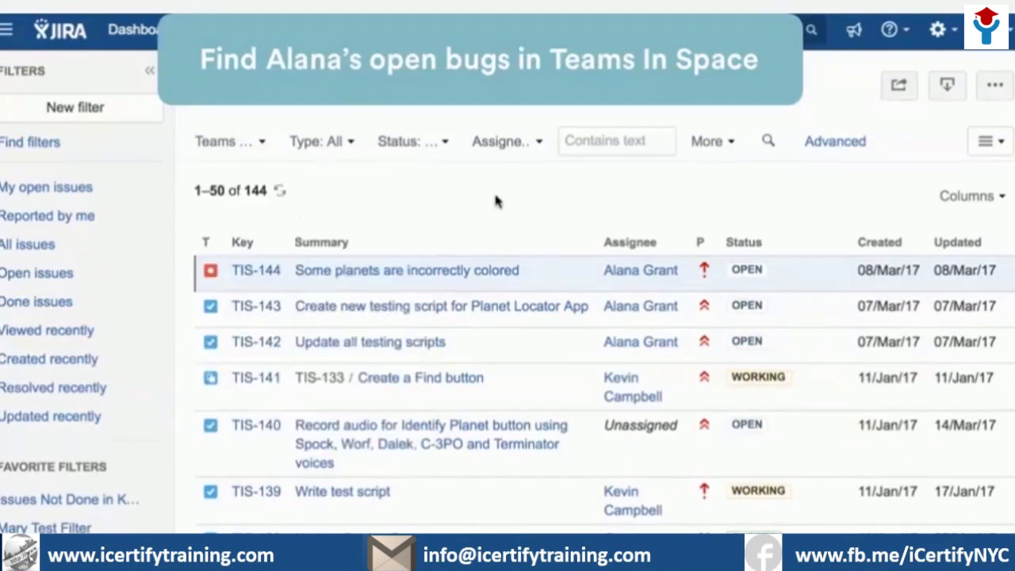
pyautogui.click(348, 144)
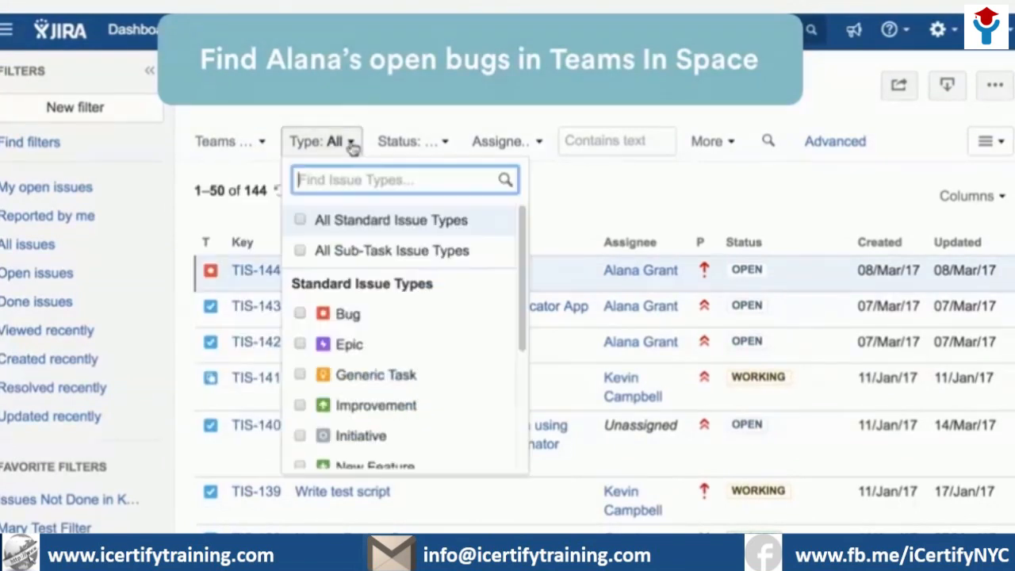
pyautogui.click(300, 314)
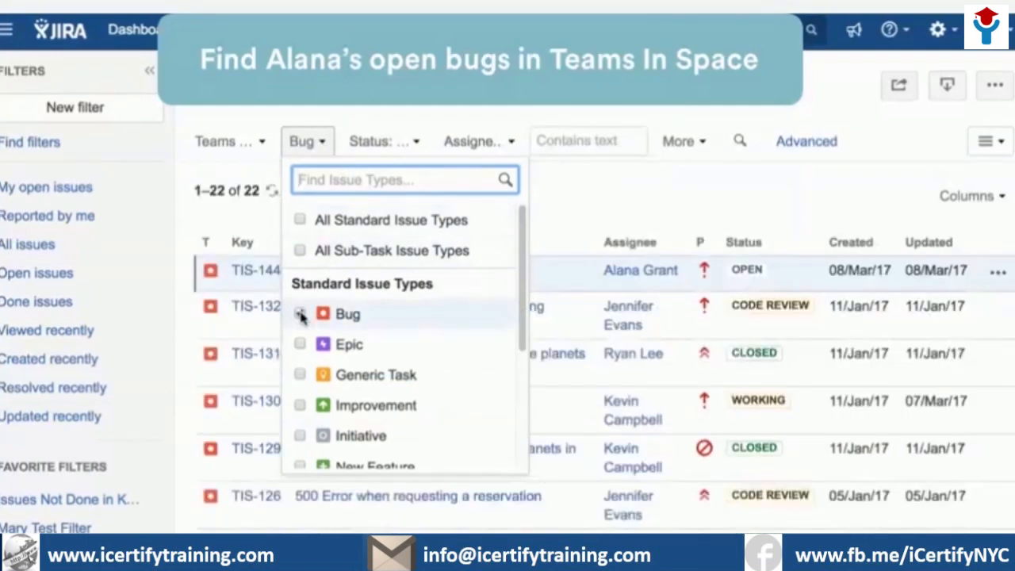
# - Narrow the bug search to Open status and find and select the requested team member as assignee
pyautogui.click(411, 141)
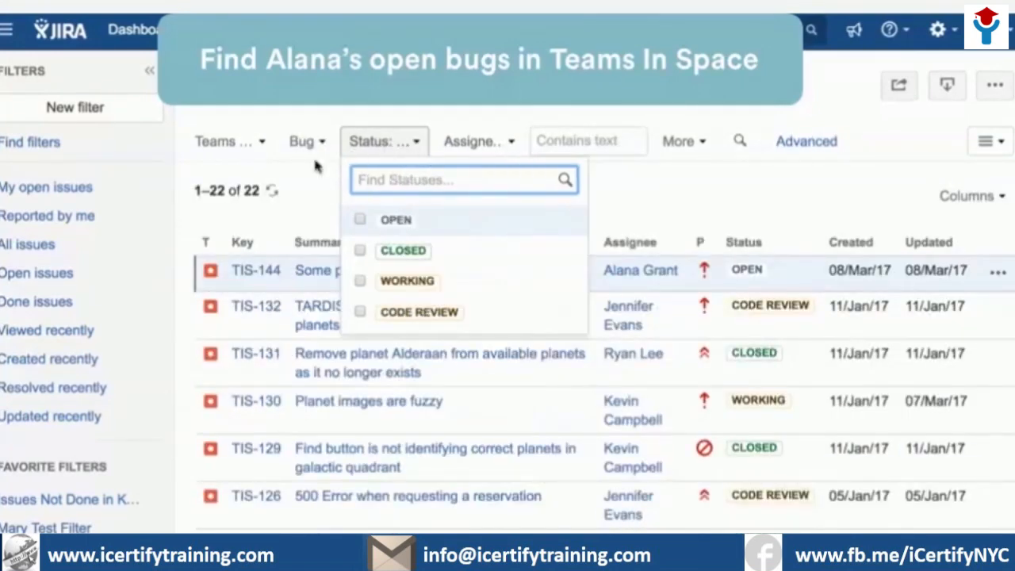
pyautogui.click(361, 223)
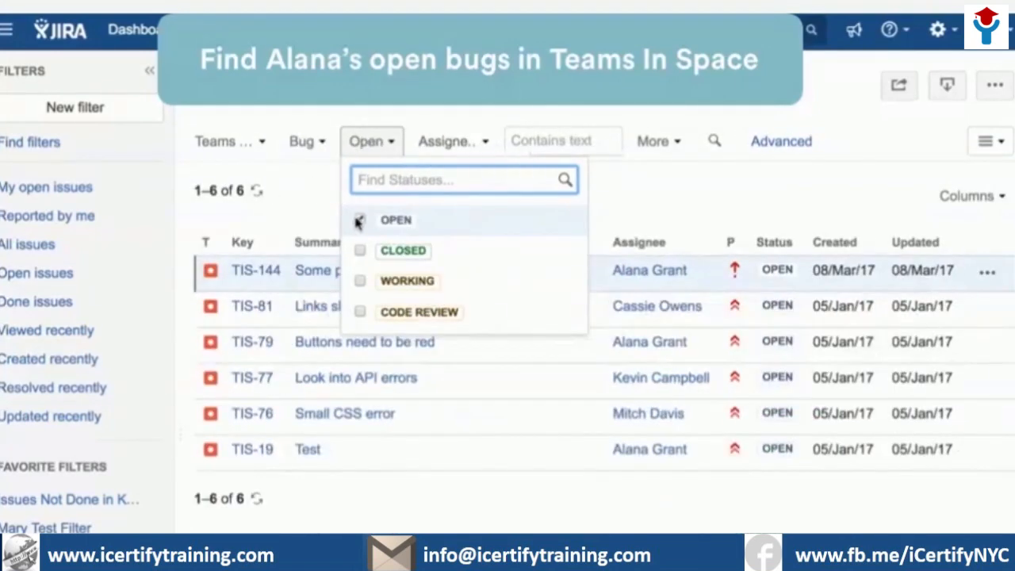
pyautogui.click(482, 143)
pyautogui.write('alana')
pyautogui.click(428, 220)
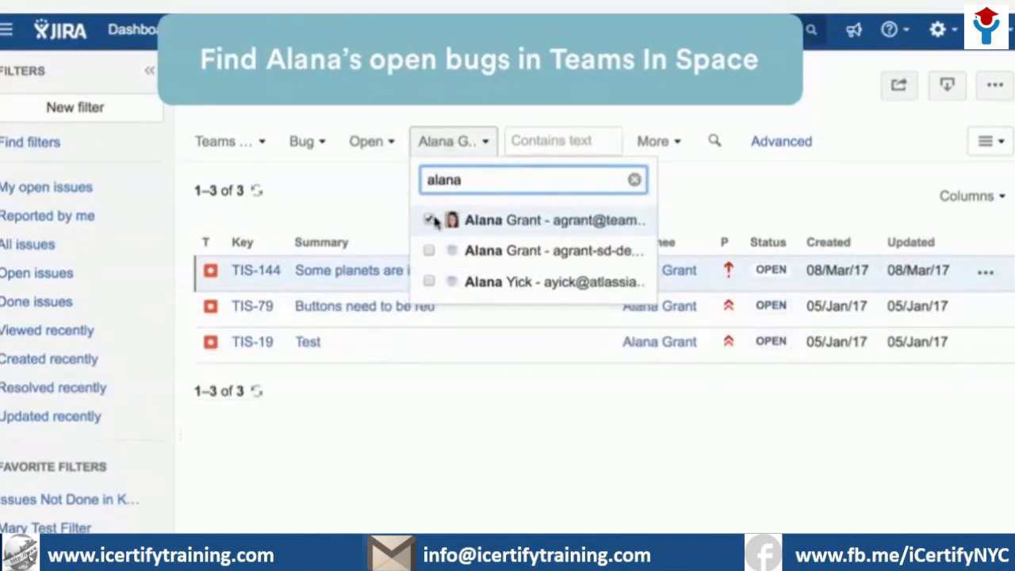
pyautogui.click(687, 203)
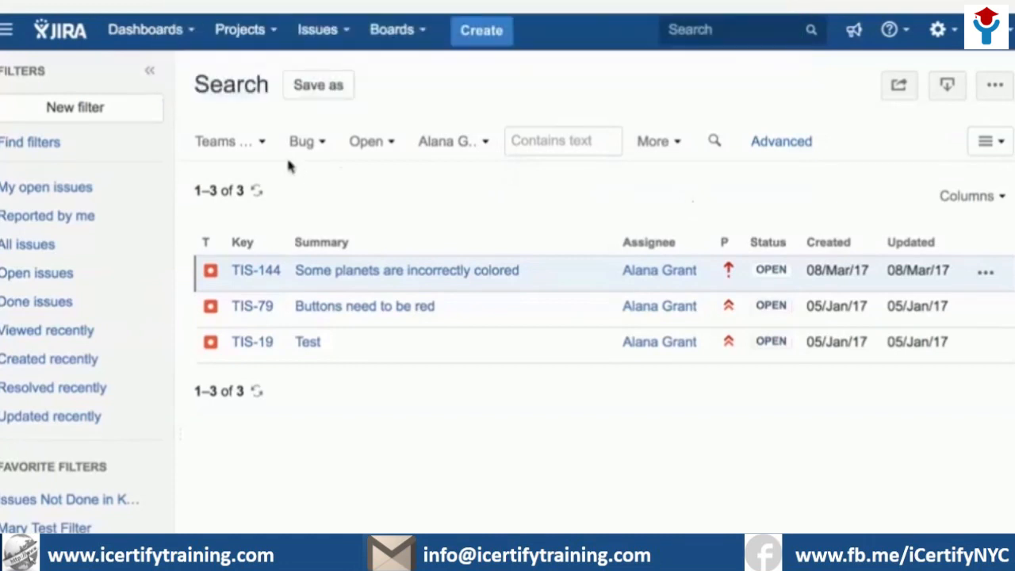
# - Start a new filter limited to the Teams in Space (TIS) project with Open status
pyautogui.click(107, 113)
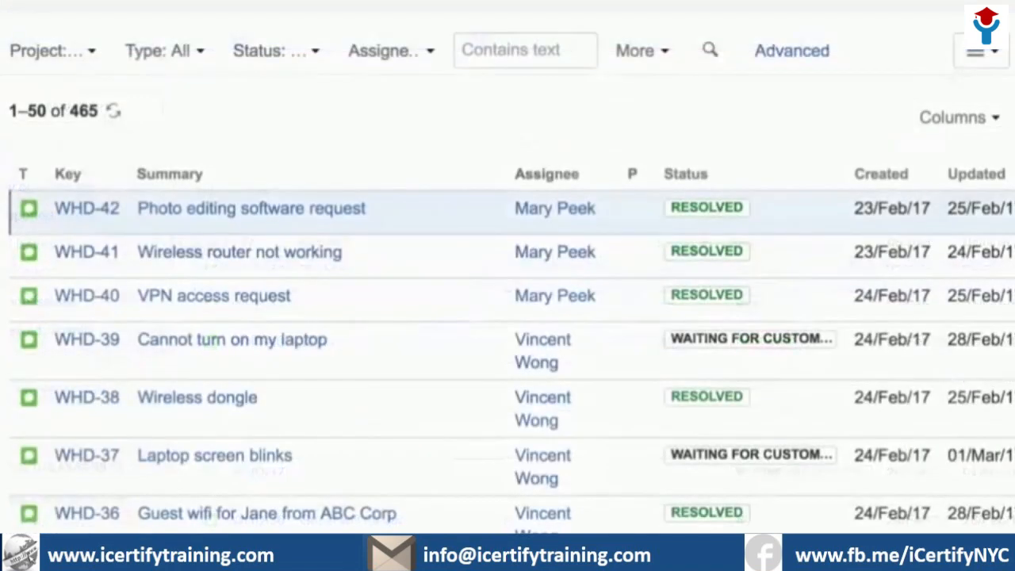
pyautogui.click(88, 51)
pyautogui.click(22, 180)
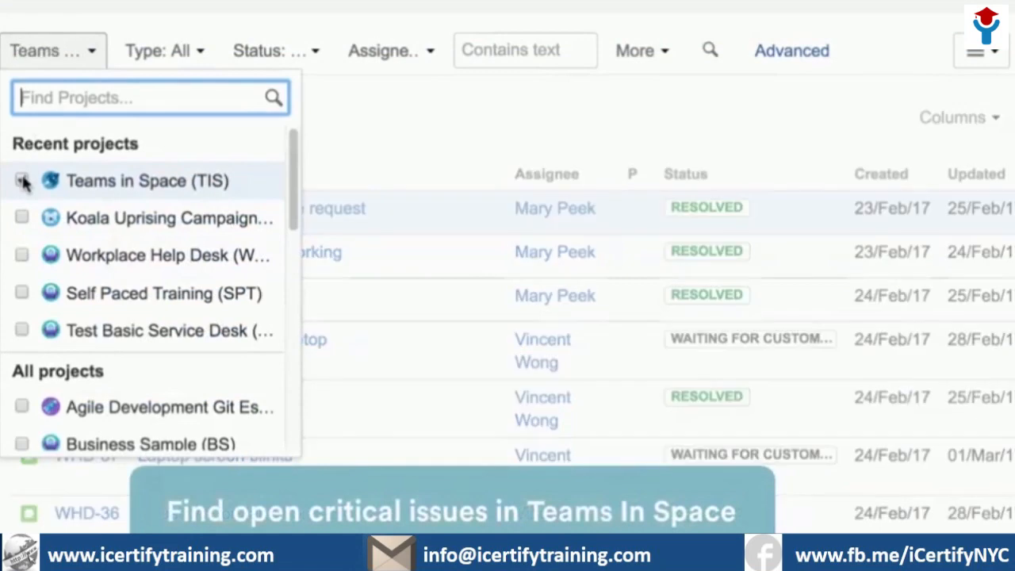
pyautogui.click(313, 62)
pyautogui.click(245, 147)
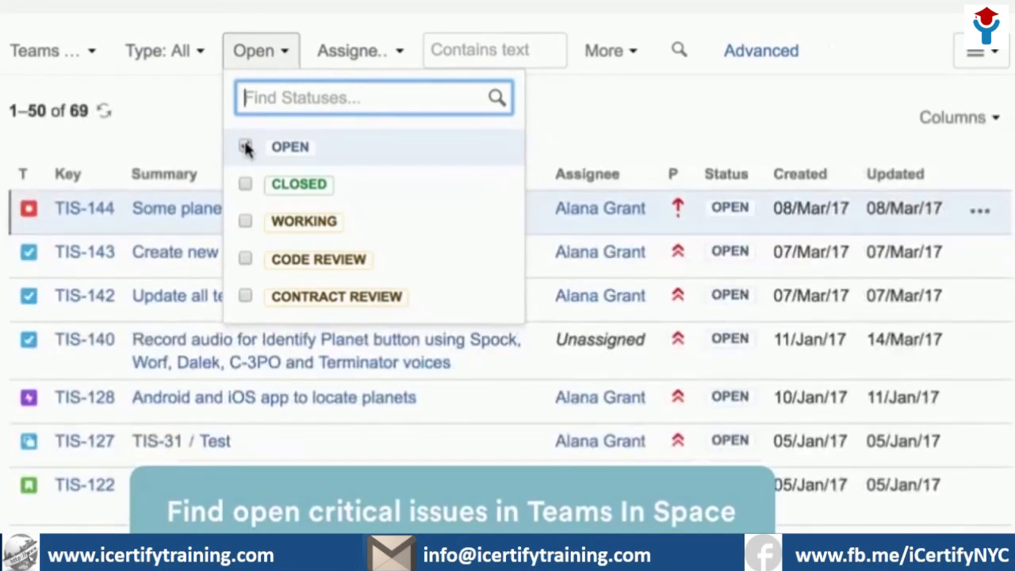
# - Add the Priority criterion to the search and set it to Critical
pyautogui.click(636, 57)
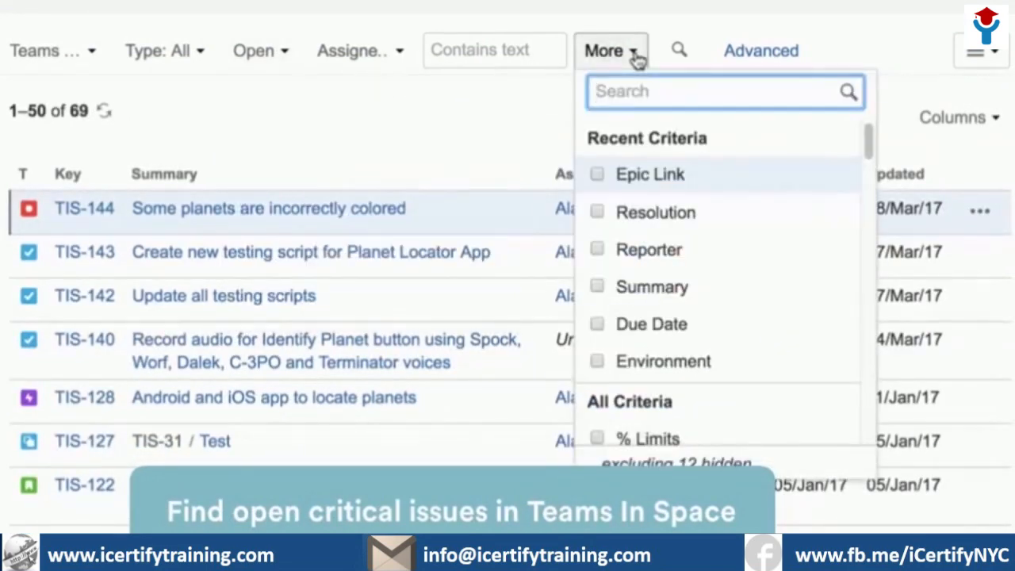
pyautogui.write('prio')
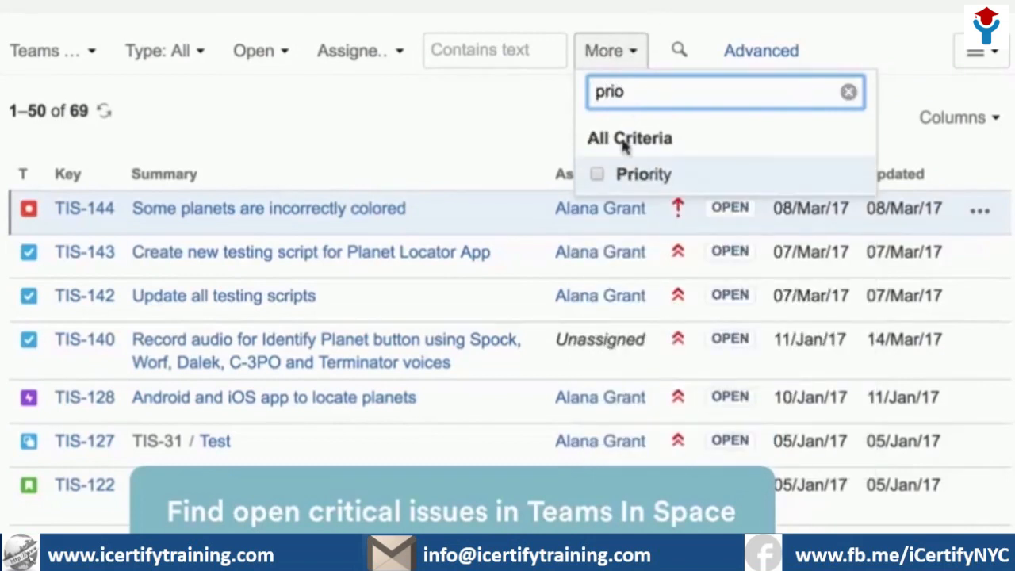
pyautogui.click(597, 174)
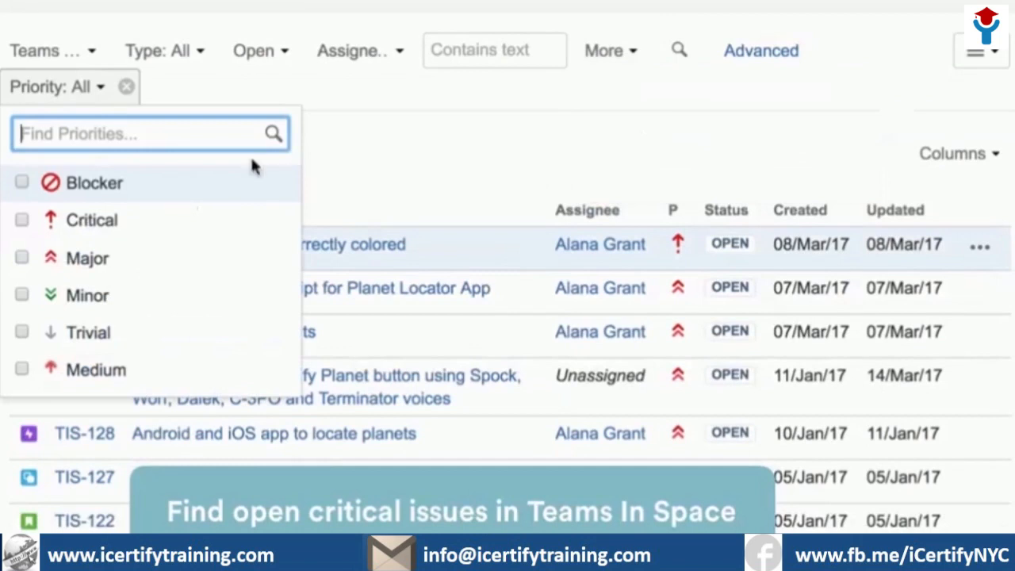
pyautogui.click(22, 223)
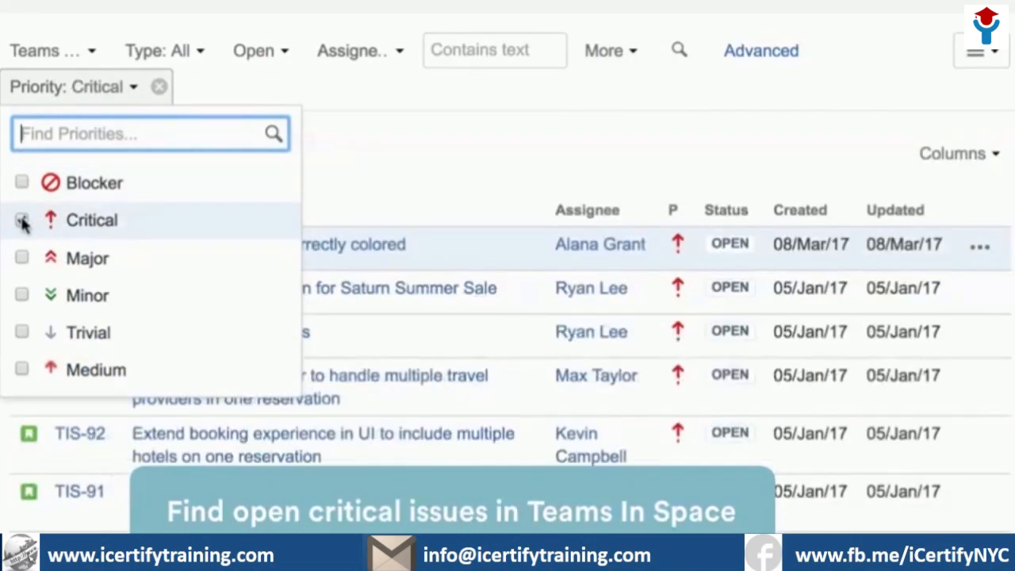
pyautogui.click(387, 184)
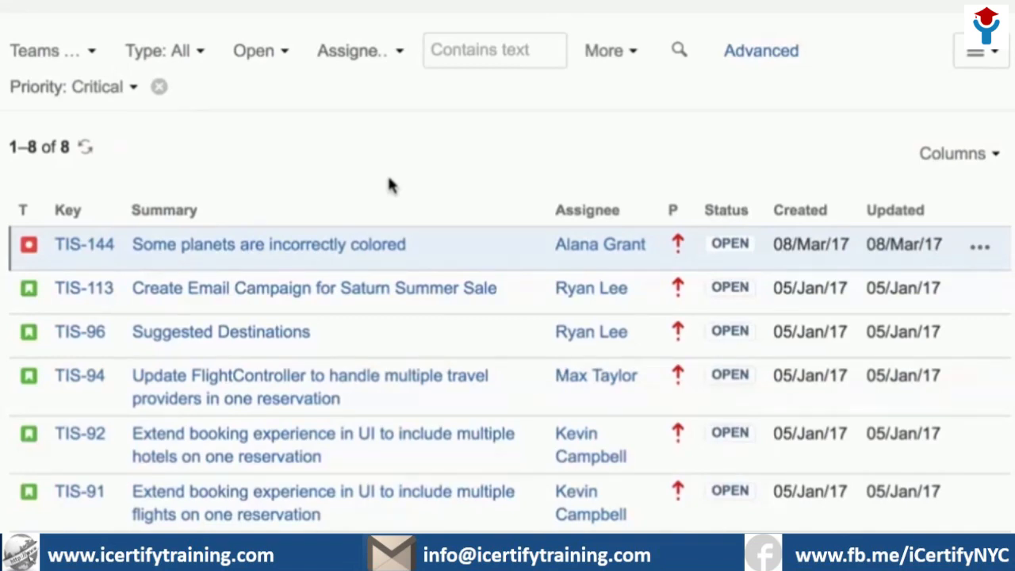
# - Sort the results by assignee and hide the Priority and Updated columns
pyautogui.click(584, 212)
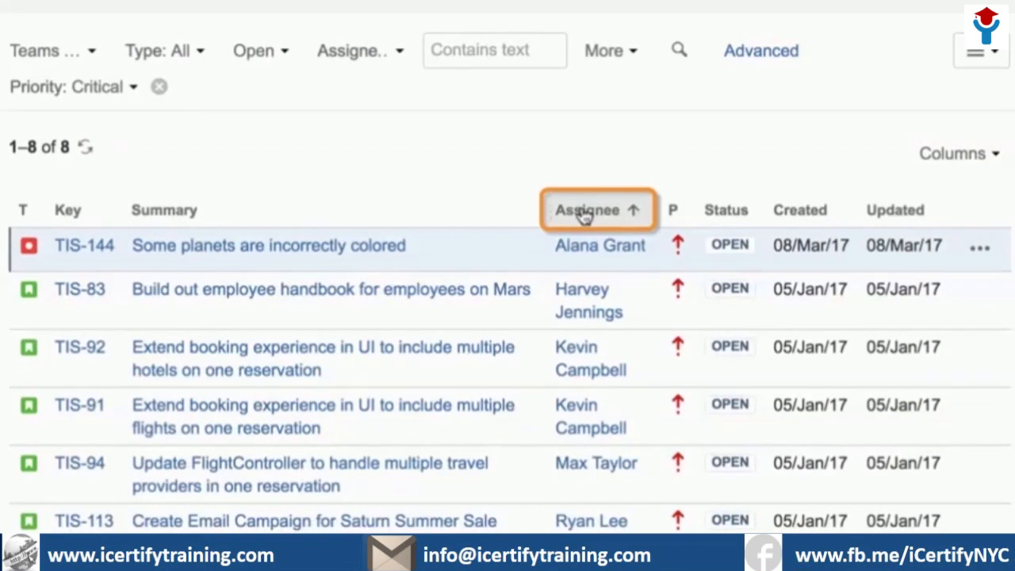
pyautogui.click(992, 155)
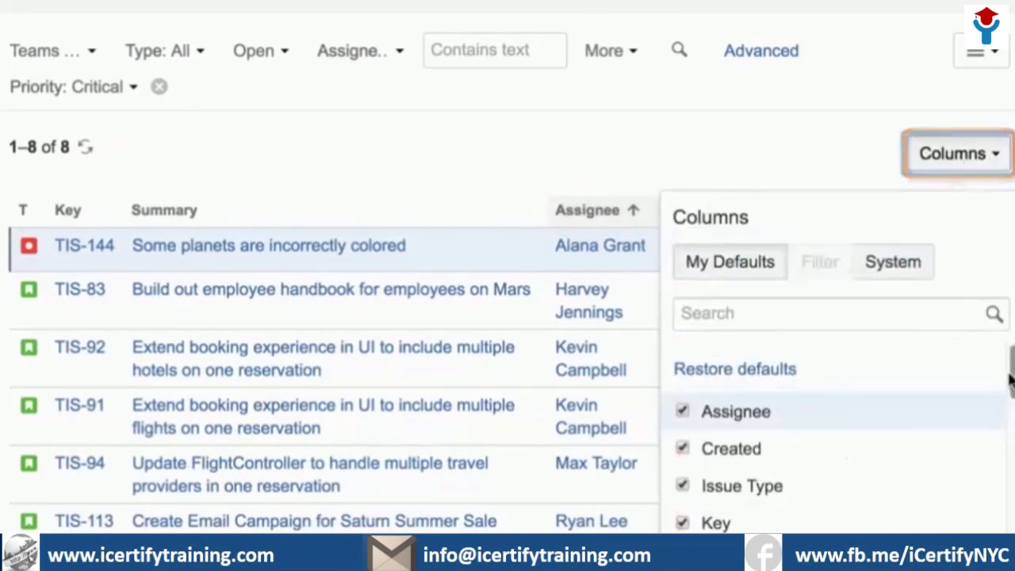
pyautogui.moveTo(1011, 380); pyautogui.dragTo(1011, 409)
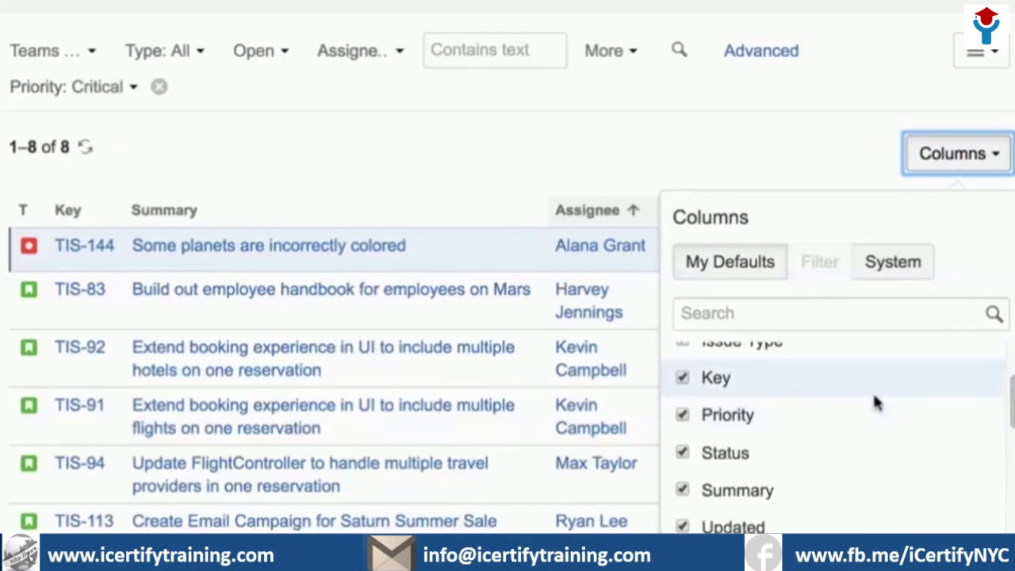
pyautogui.click(683, 414)
pyautogui.click(683, 525)
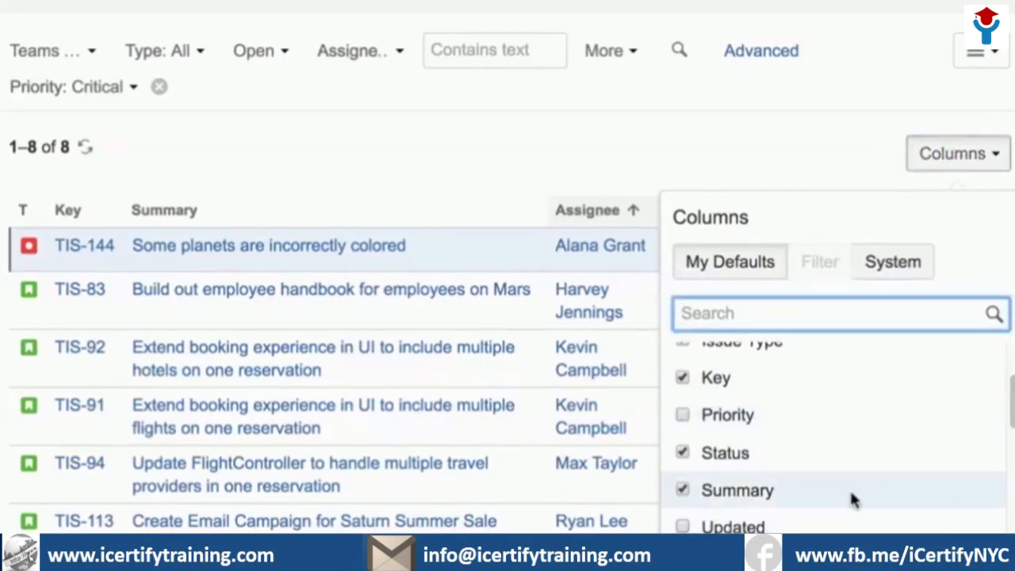
pyautogui.press('Escape')
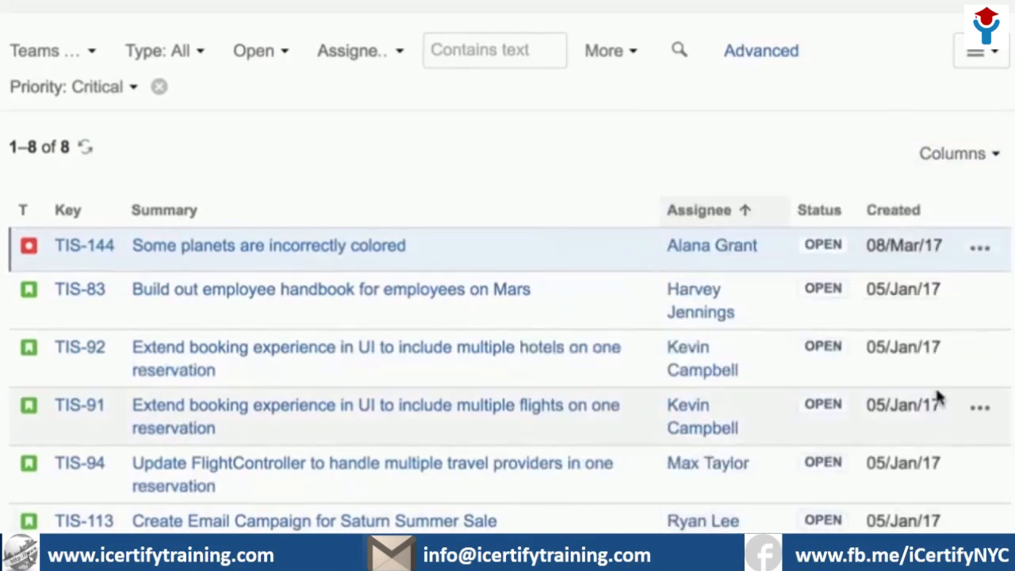
# - Switch the results to Detail View and open issue TIS-83 about the employee handbook
pyautogui.click(982, 56)
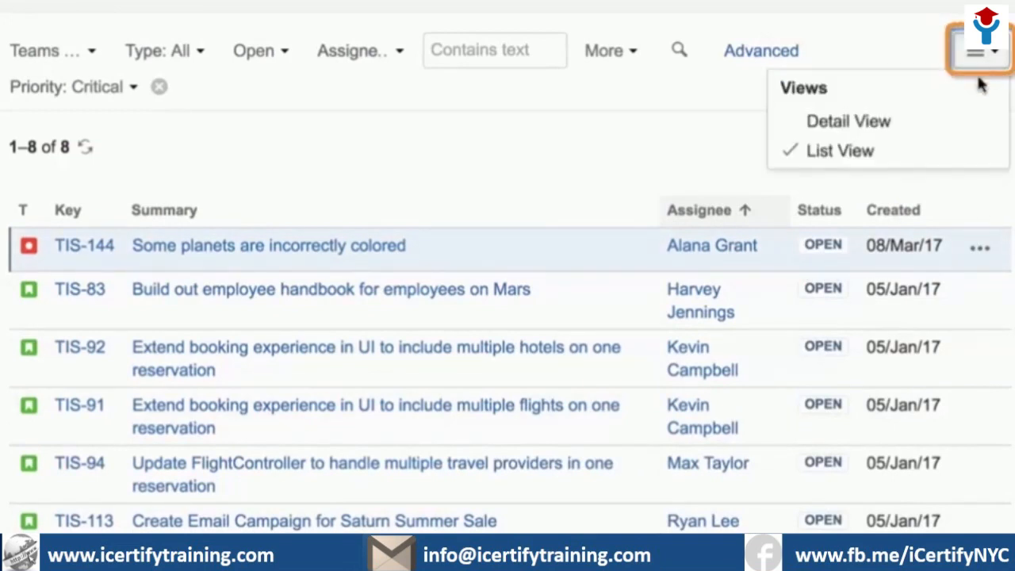
pyautogui.click(925, 123)
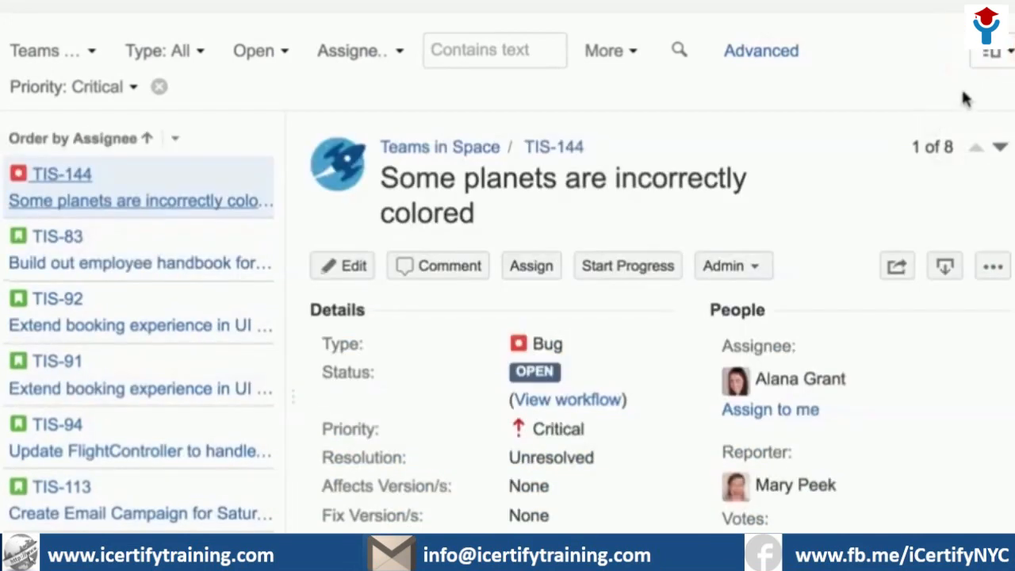
pyautogui.click(184, 265)
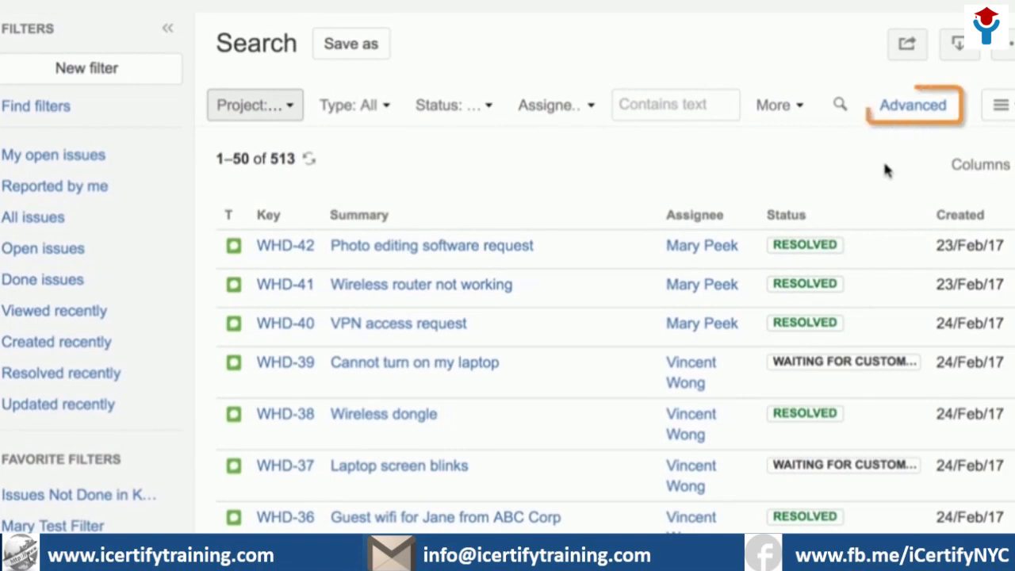
# - Switch to advanced search and run the JQL query issuetype = Bug across all projects
pyautogui.click(927, 110)
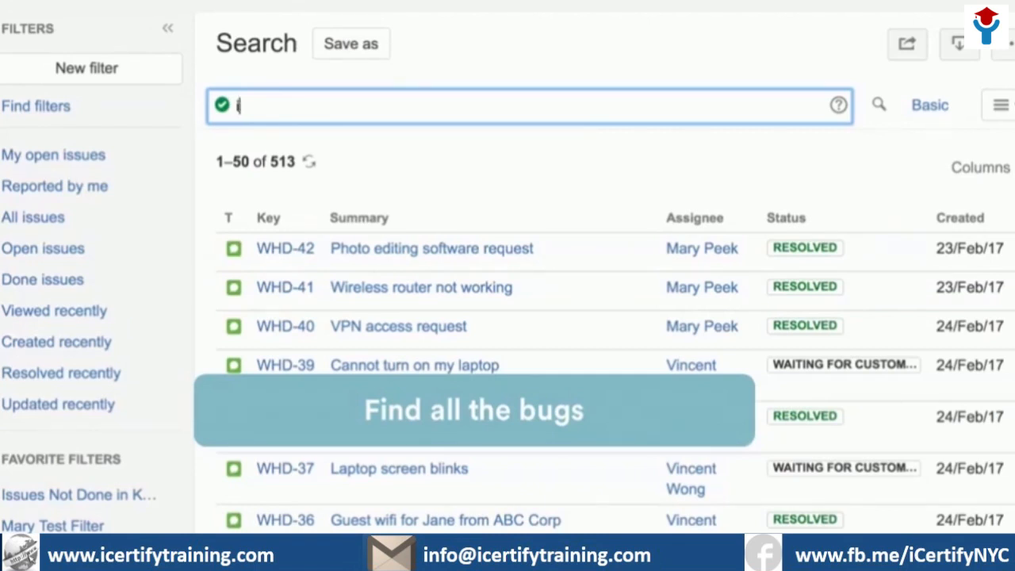
pyautogui.write('issuetype')
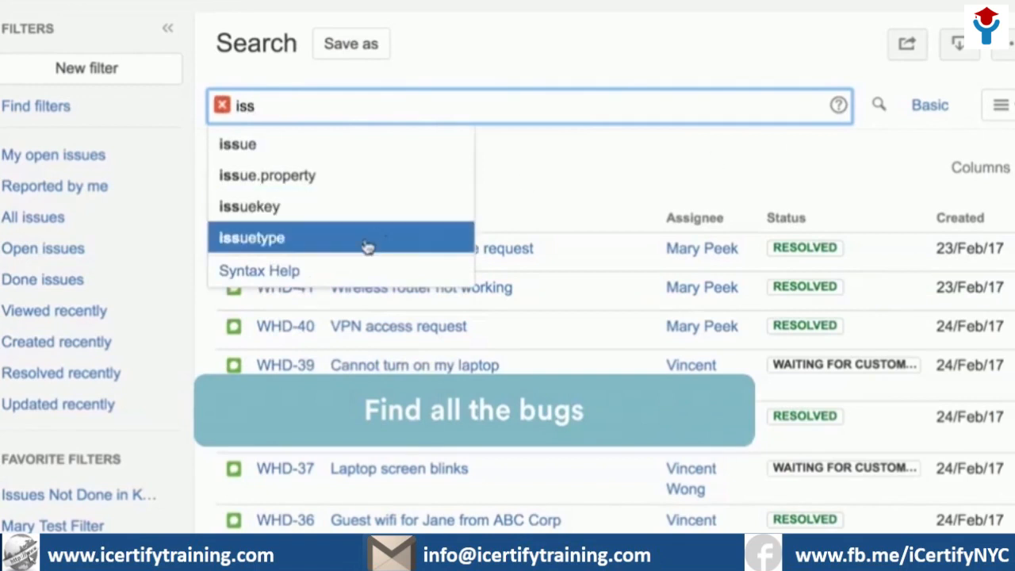
pyautogui.click(367, 238)
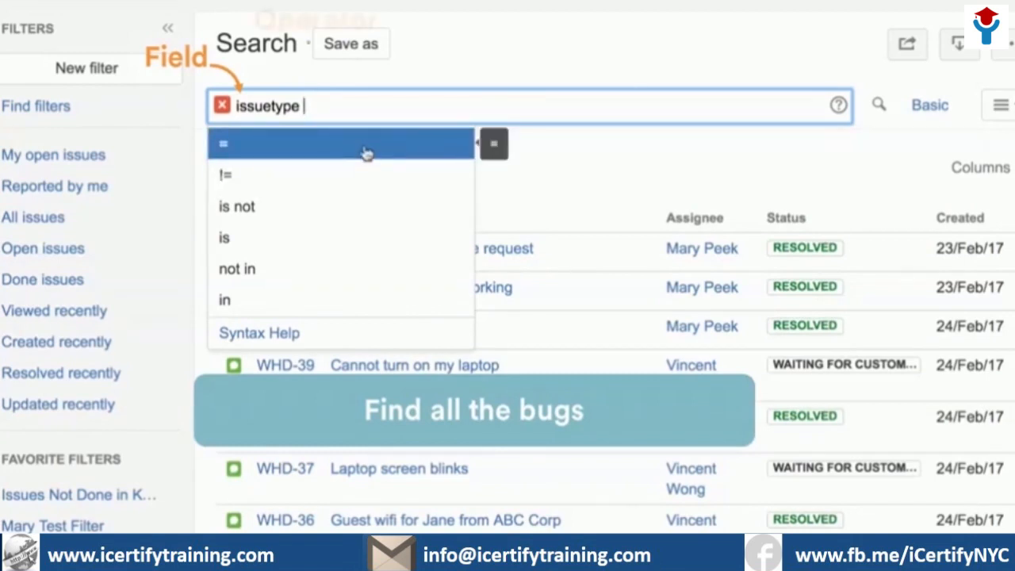
pyautogui.click(367, 150)
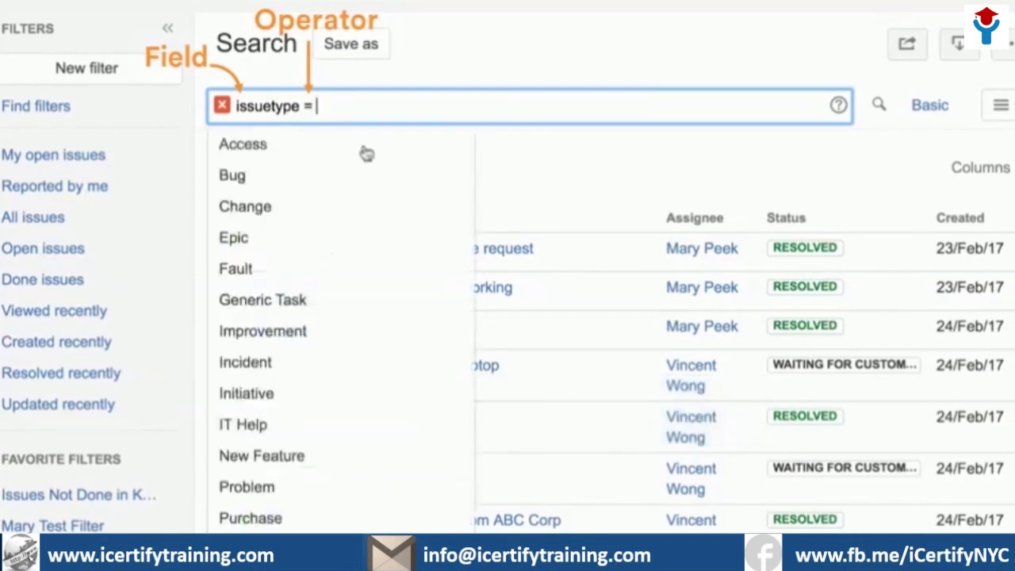
pyautogui.click(361, 175)
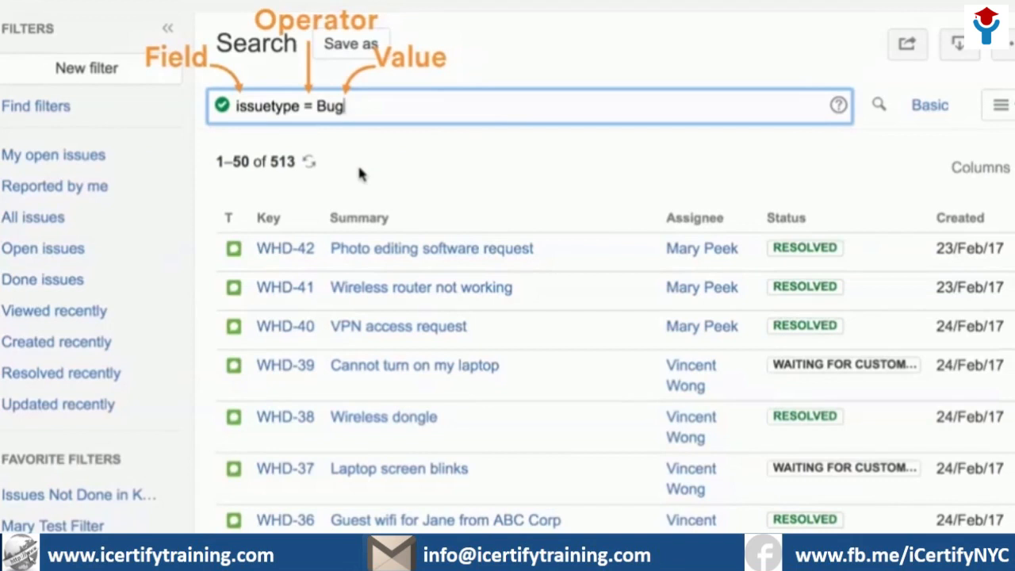
pyautogui.press('Return')
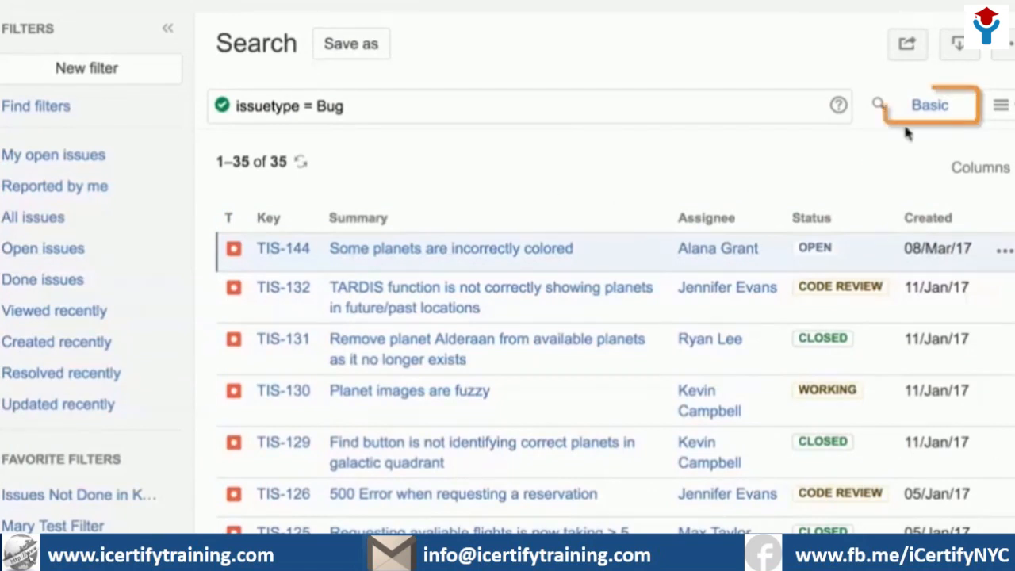
# - View the bug query as basic search criteria and return to its advanced JQL form
pyautogui.click(932, 106)
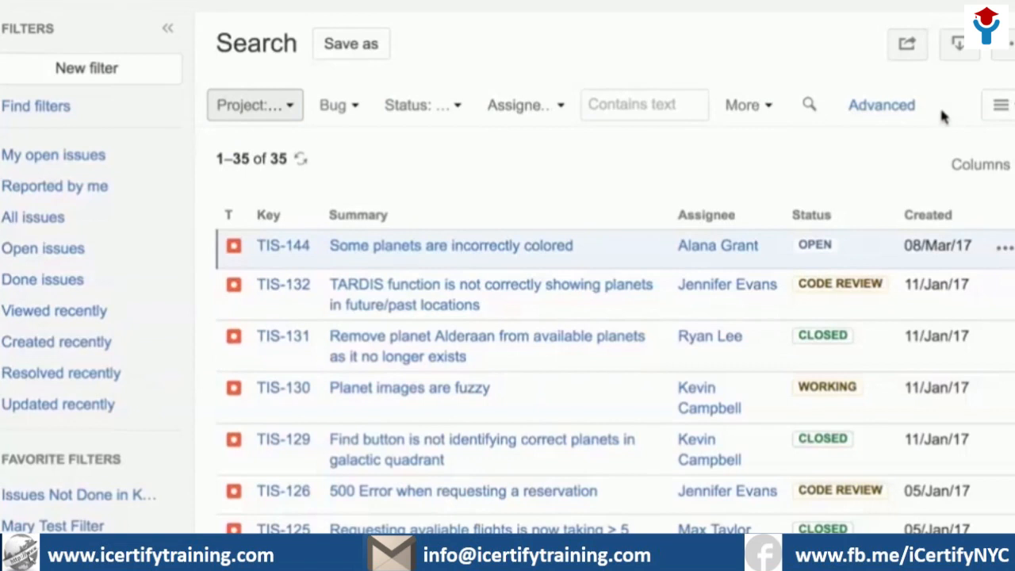
pyautogui.click(899, 113)
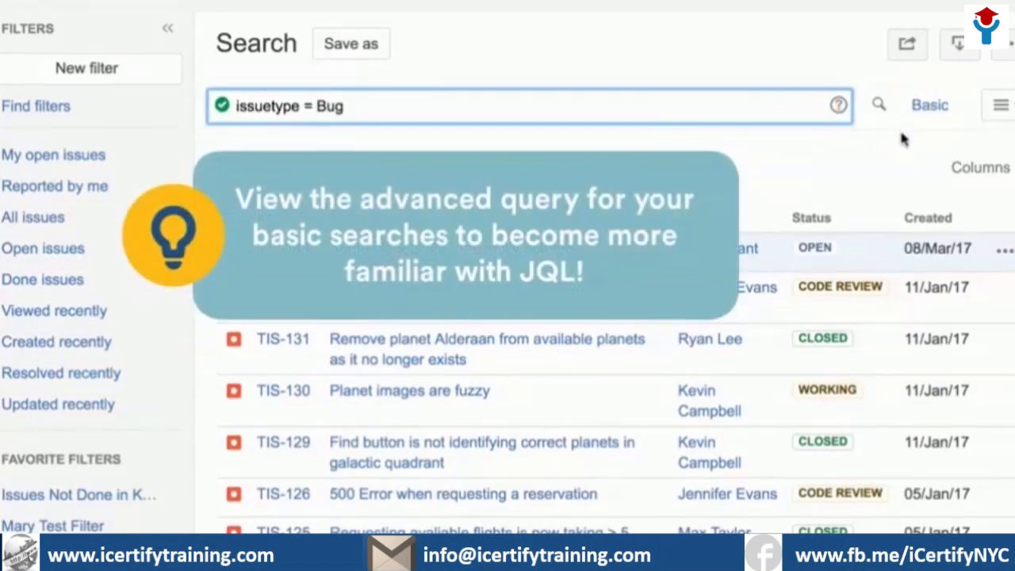